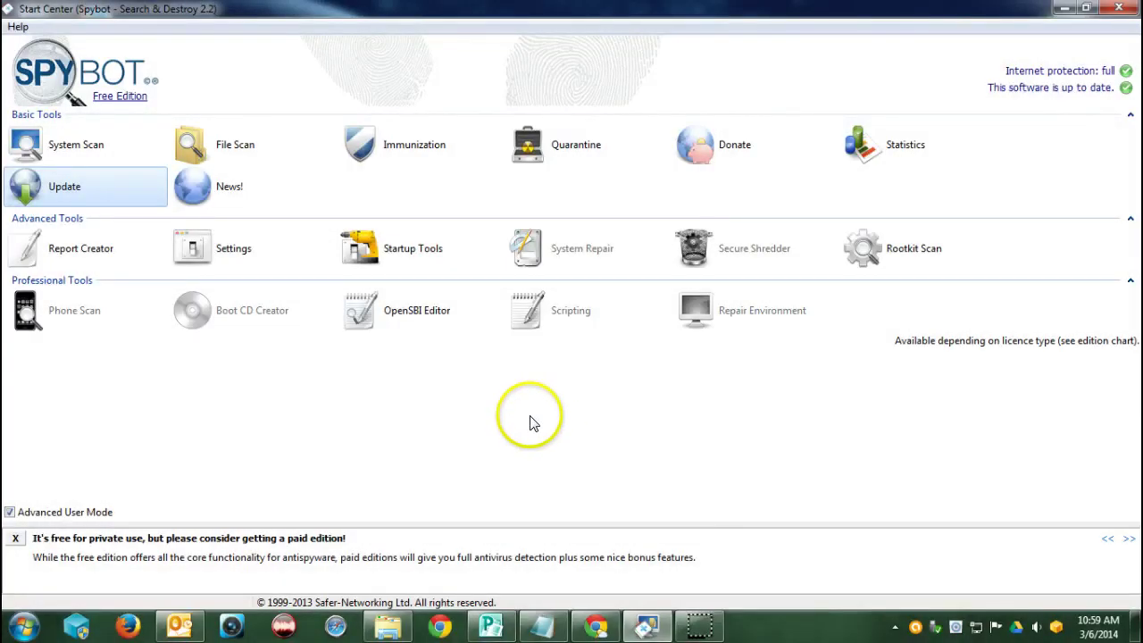
{"action": "left_click", "coordinate": [185, 67]}
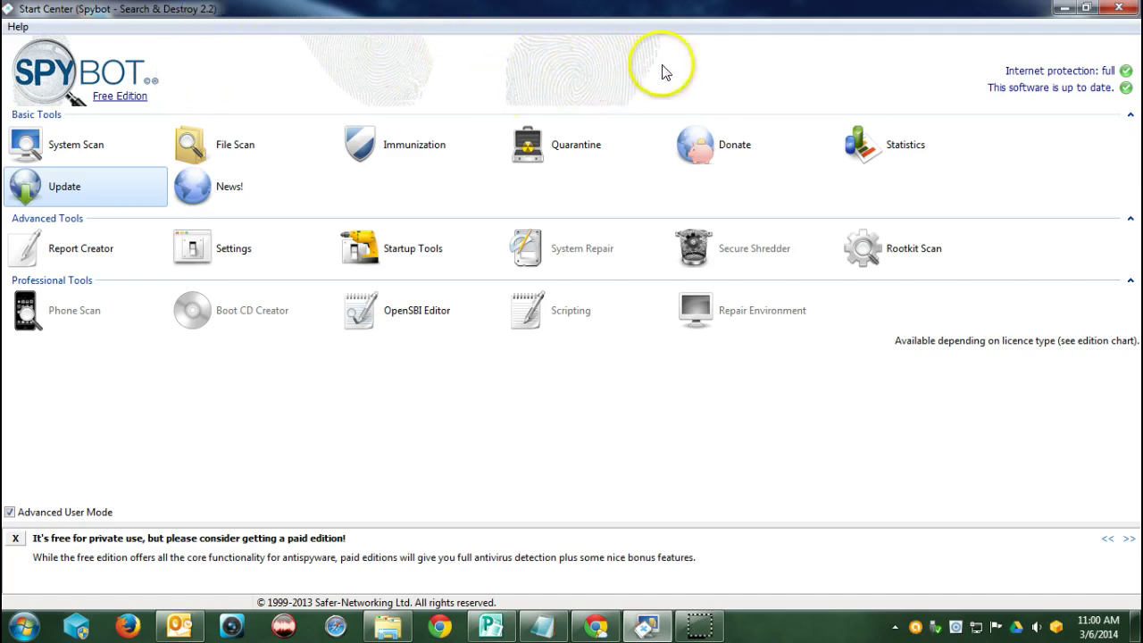
{"action": "left_click", "coordinate": [962, 72]}
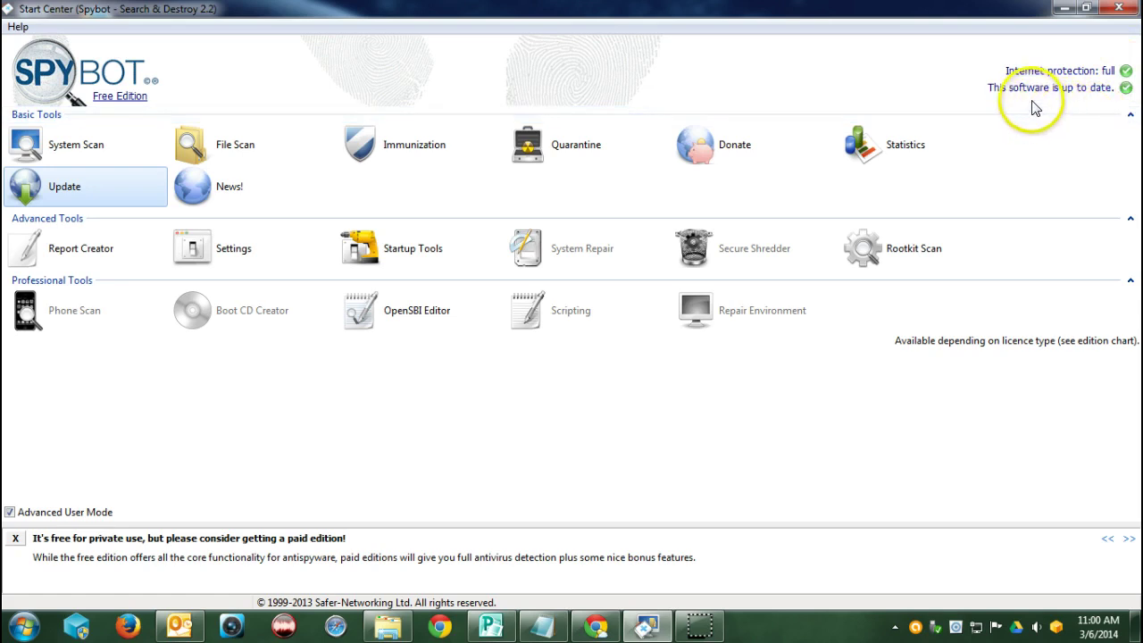
{"action": "left_click", "coordinate": [934, 89]}
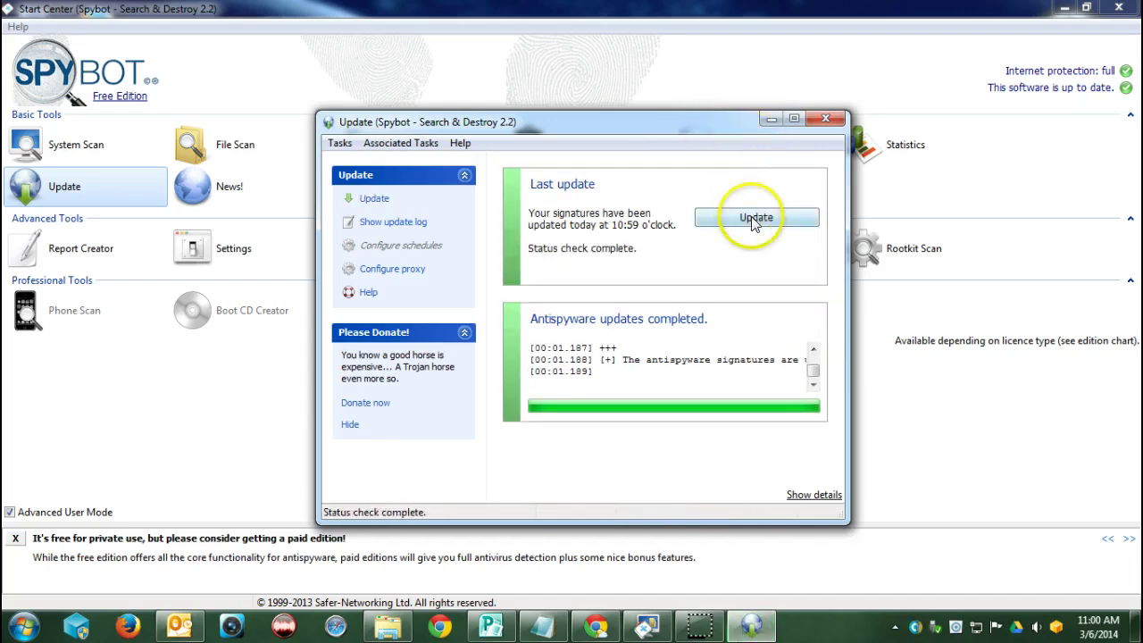
{"action": "left_click", "coordinate": [822, 123]}
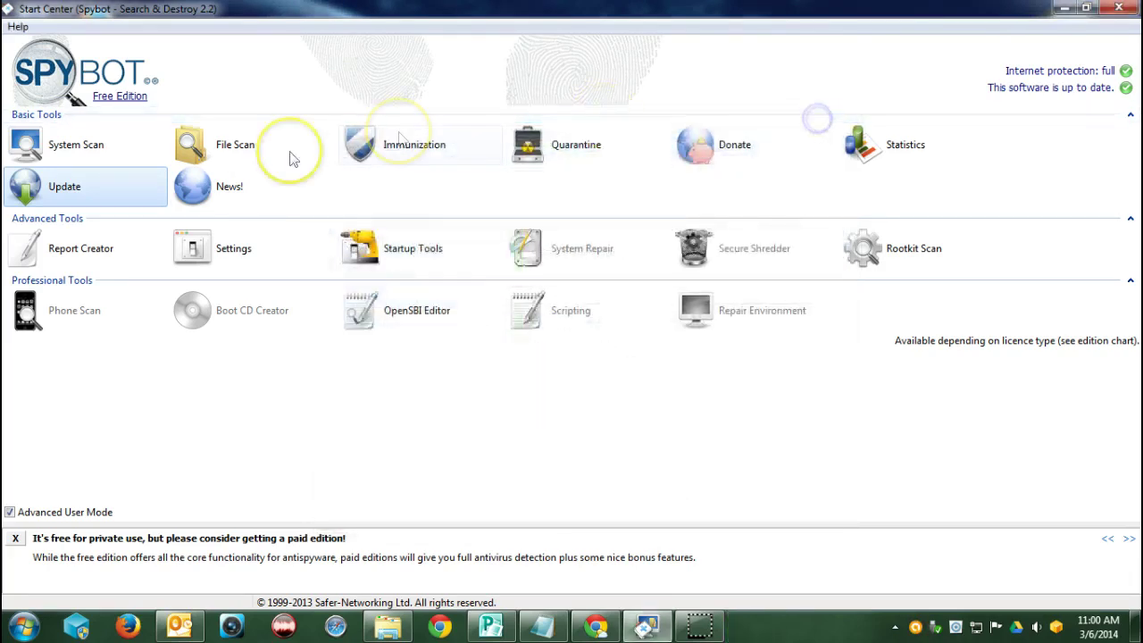
- Run an update of the antispyware signatures and close the Update window
{"action": "left_click", "coordinate": [71, 195]}
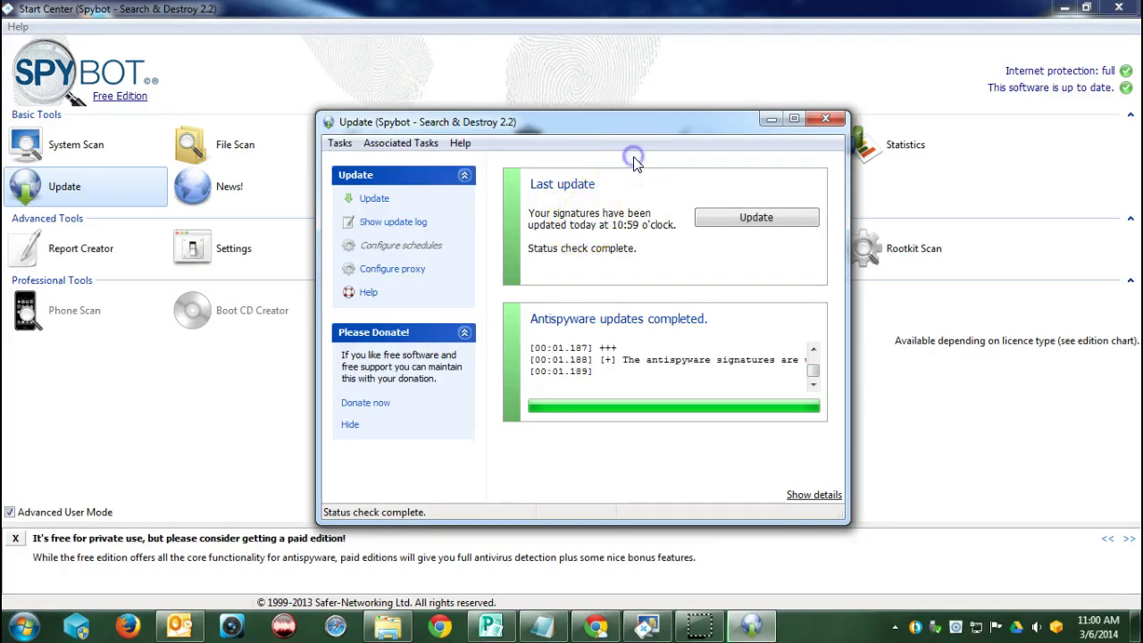
{"action": "left_click", "coordinate": [753, 223]}
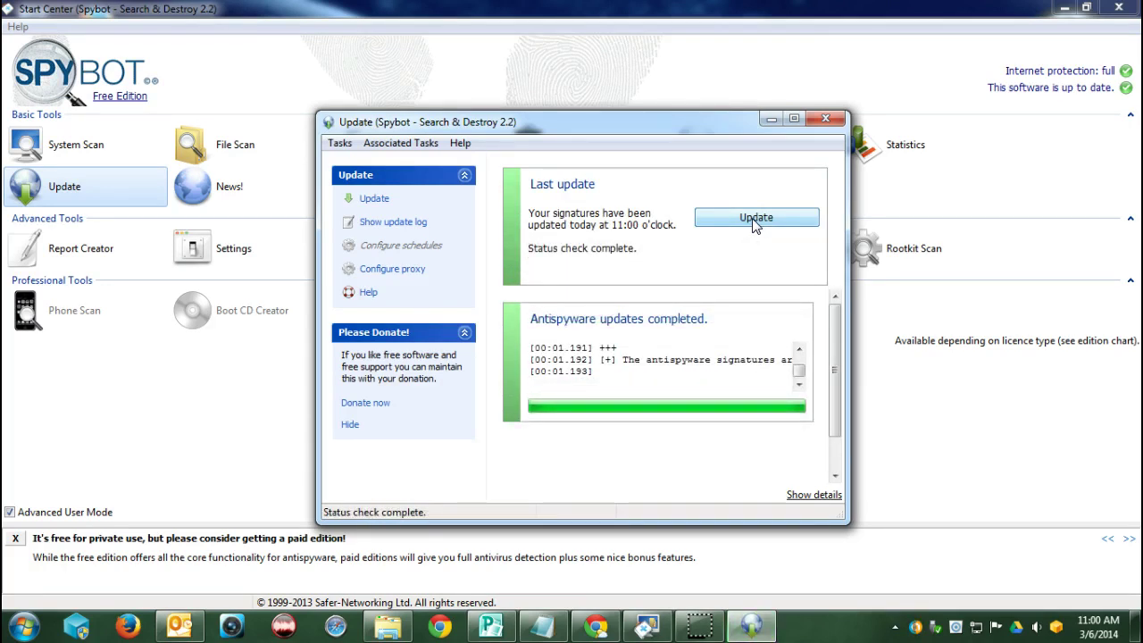
{"action": "left_click", "coordinate": [823, 122]}
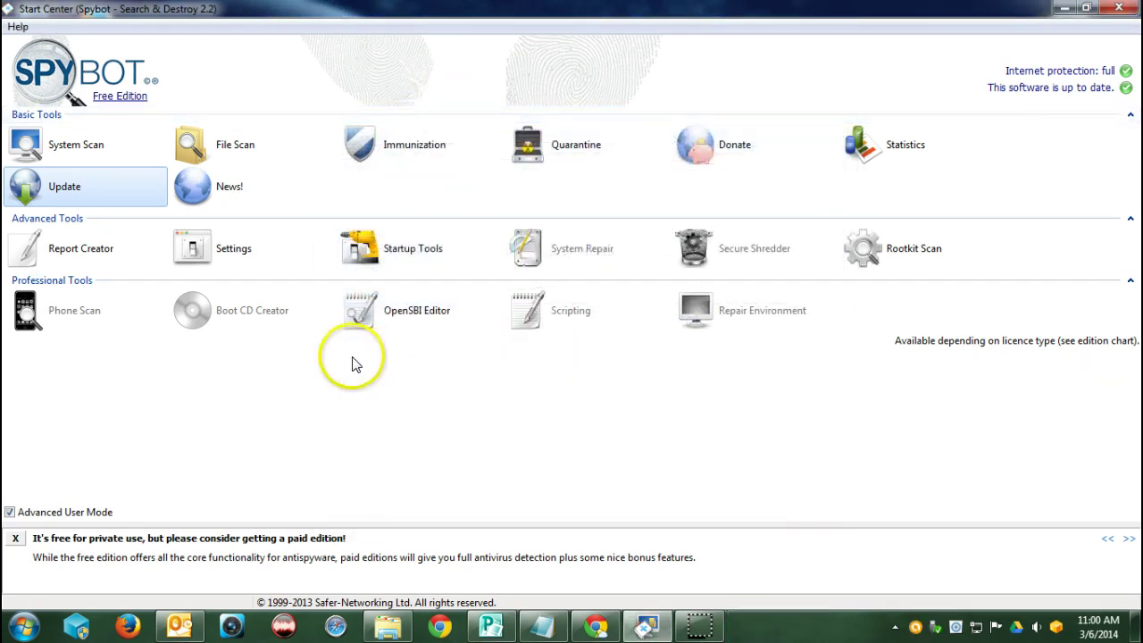
- Open the System Scan tool and move its window towards the middle of the screen
{"action": "left_click", "coordinate": [88, 149]}
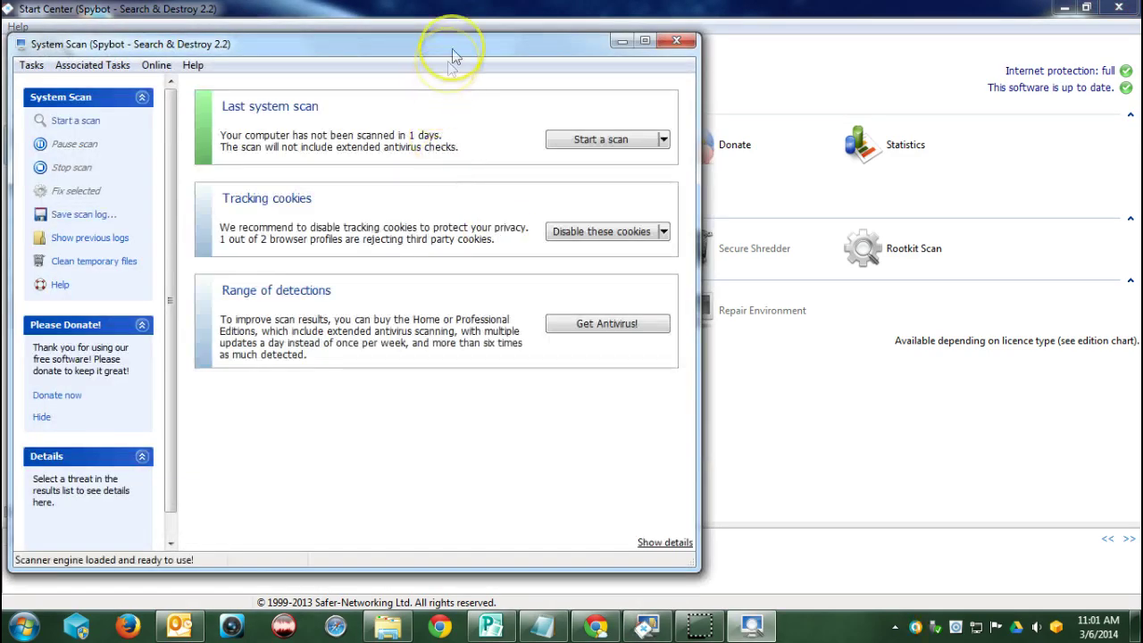
{"action": "left_click_drag", "start_coordinate": [452, 44], "coordinate": [669, 51]}
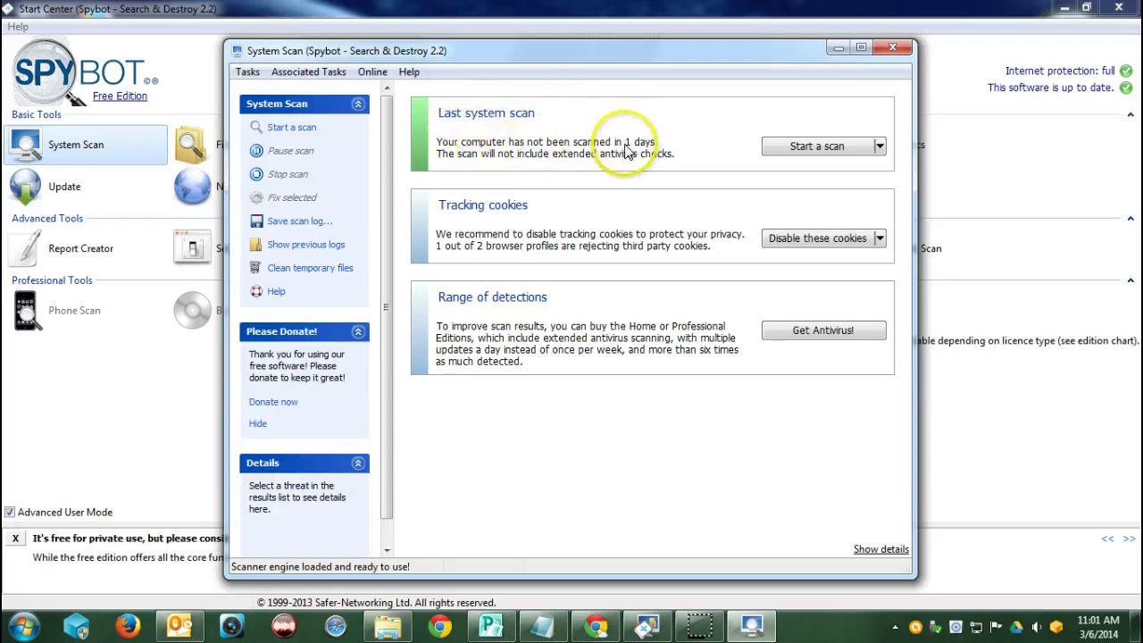
{"action": "left_click", "coordinate": [248, 73]}
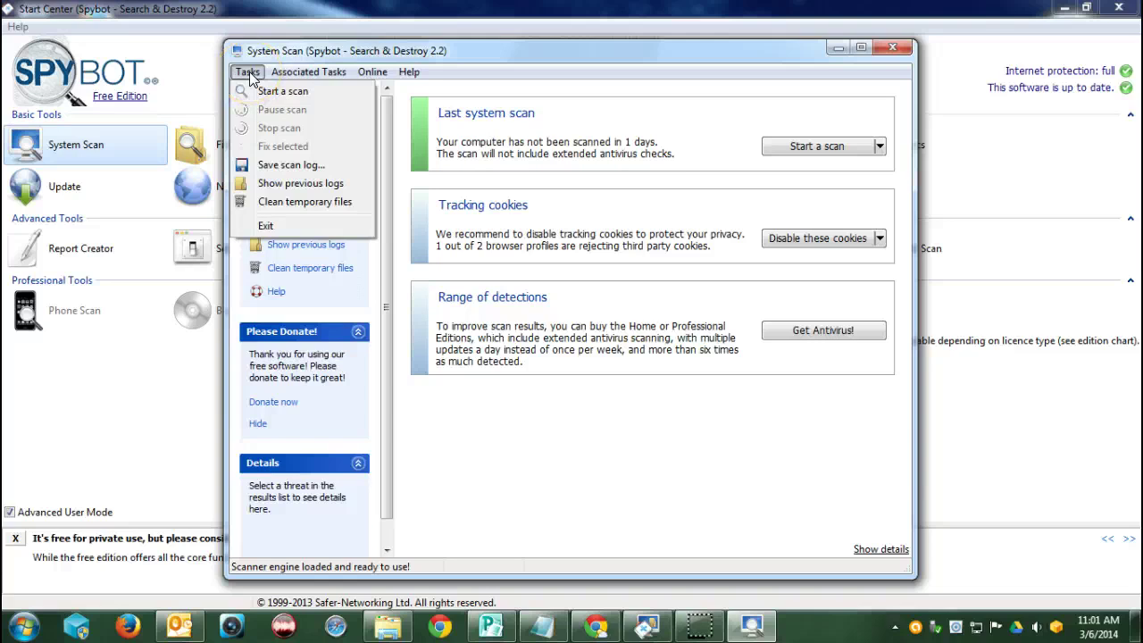
{"action": "mouse_move", "coordinate": [284, 76]}
{"action": "mouse_move", "coordinate": [363, 75]}
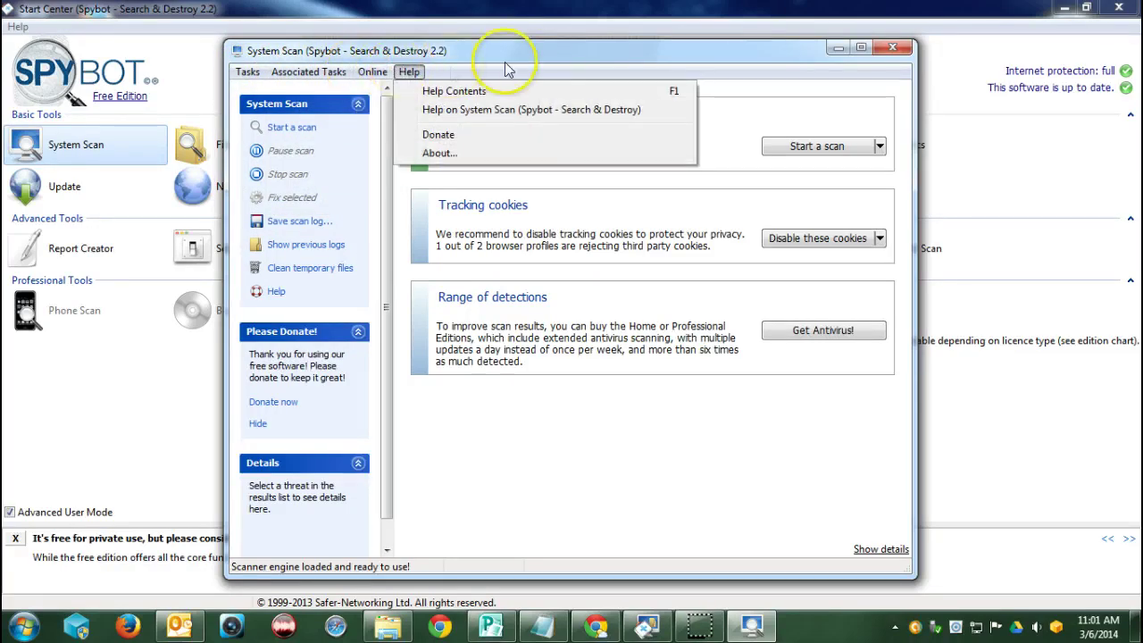
{"action": "left_click", "coordinate": [540, 57]}
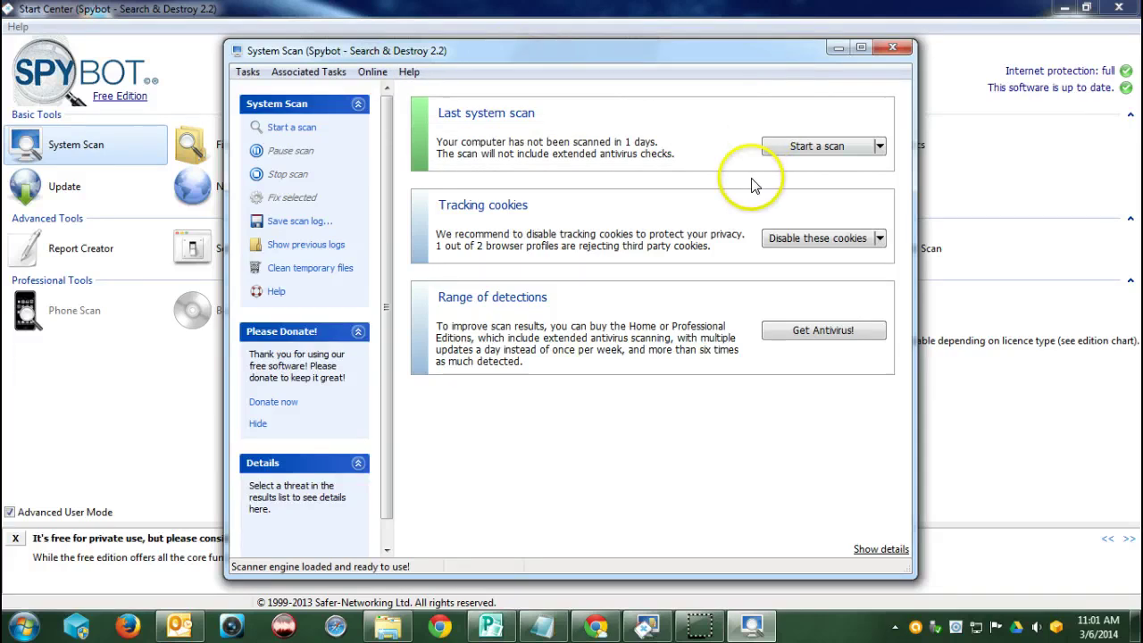
{"action": "left_click", "coordinate": [879, 146]}
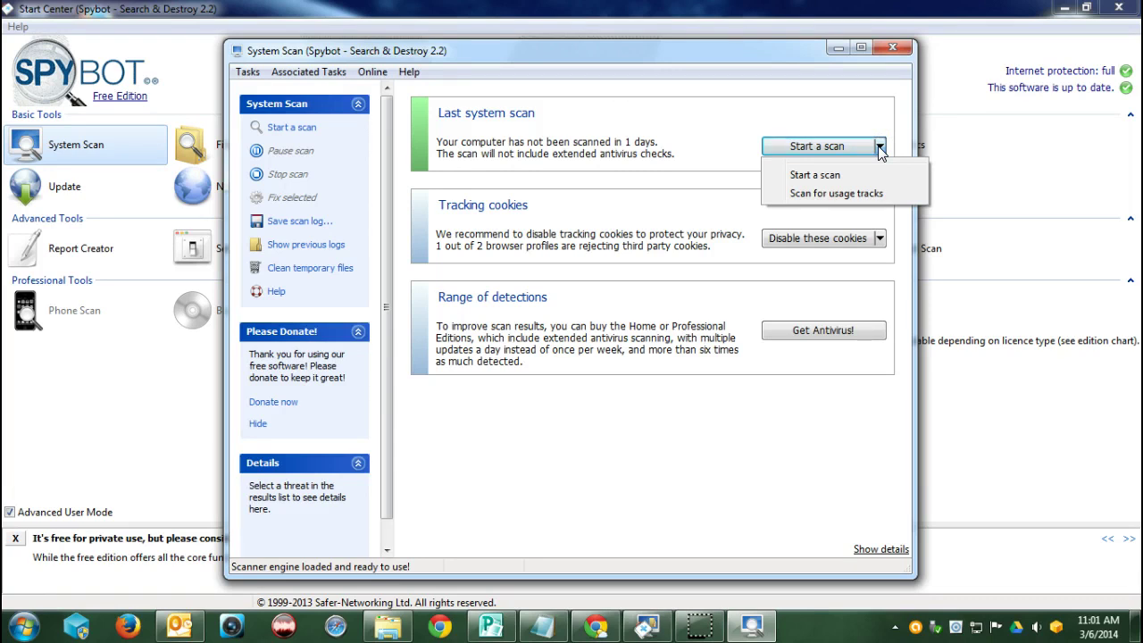
{"action": "left_click", "coordinate": [869, 194]}
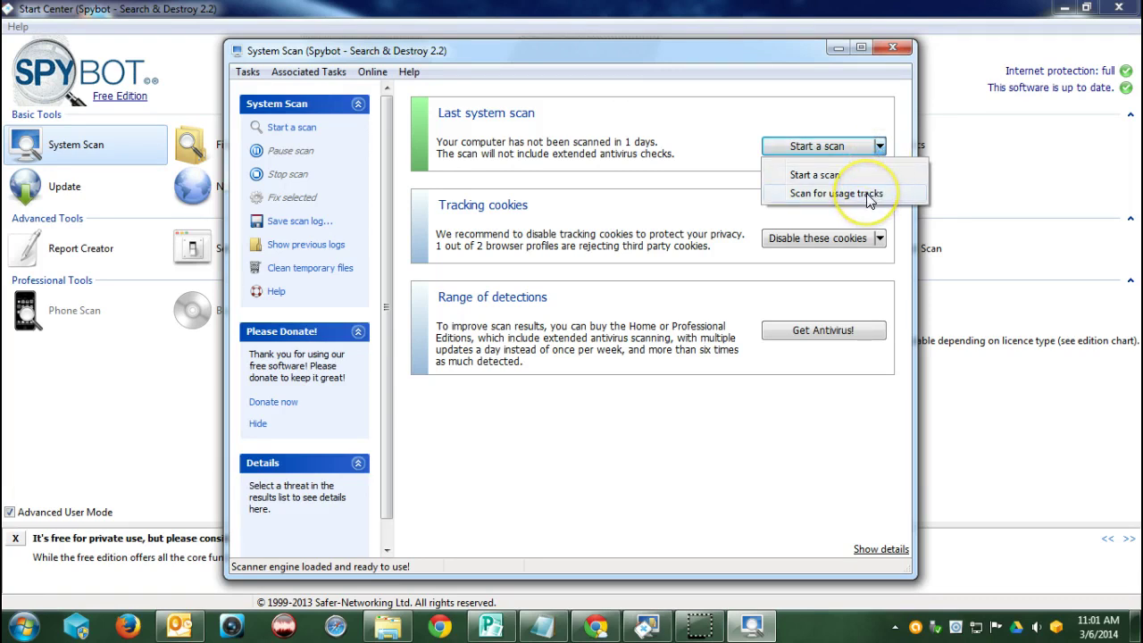
{"action": "left_click", "coordinate": [707, 68]}
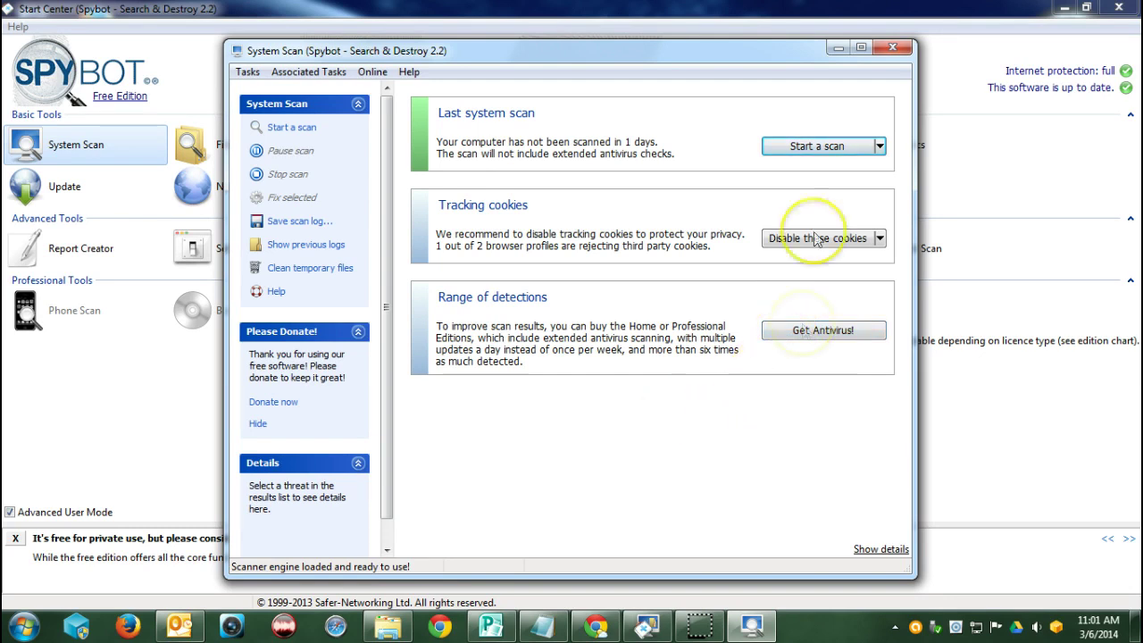
- Start a system scan and agree to remove the temporary files first
{"action": "left_click", "coordinate": [806, 150]}
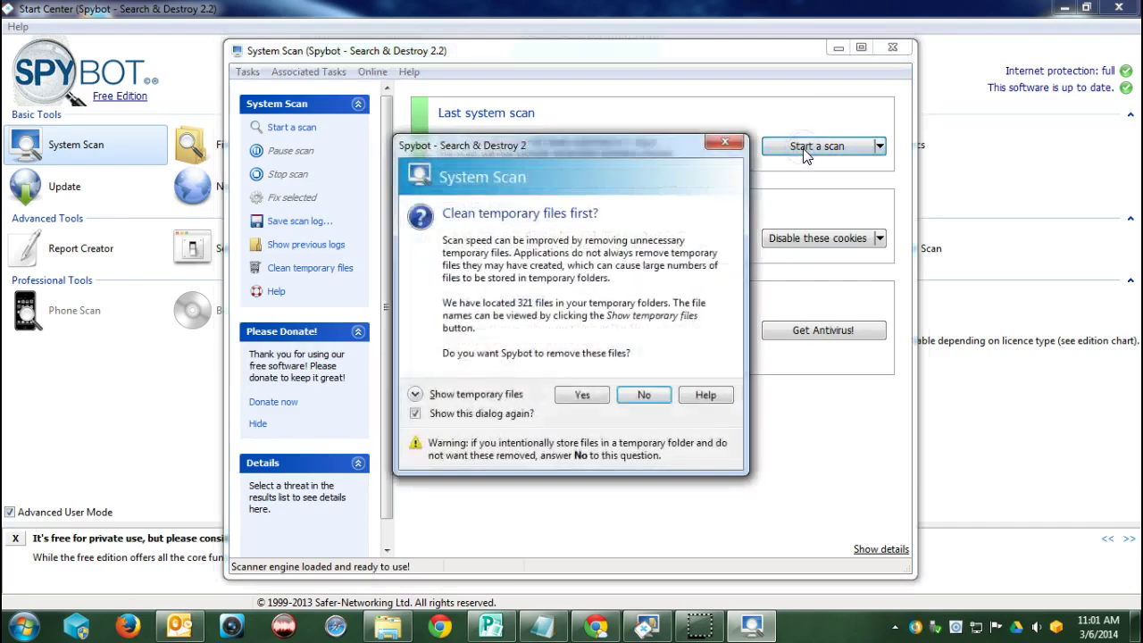
{"action": "left_click_drag", "start_coordinate": [595, 154], "coordinate": [631, 150]}
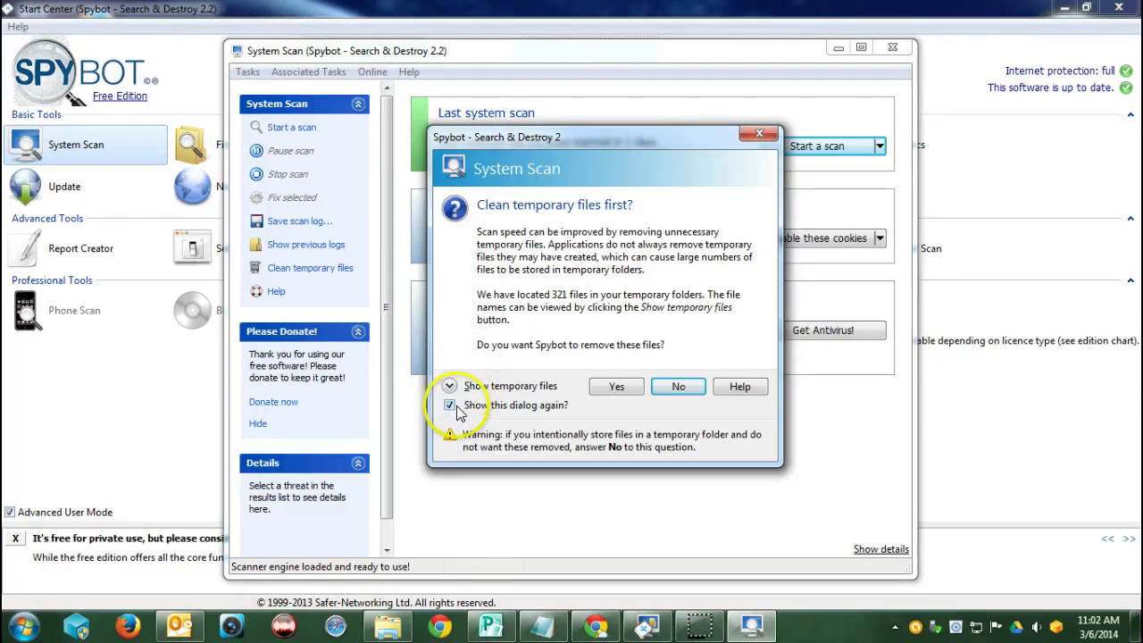
{"action": "left_click", "coordinate": [602, 386]}
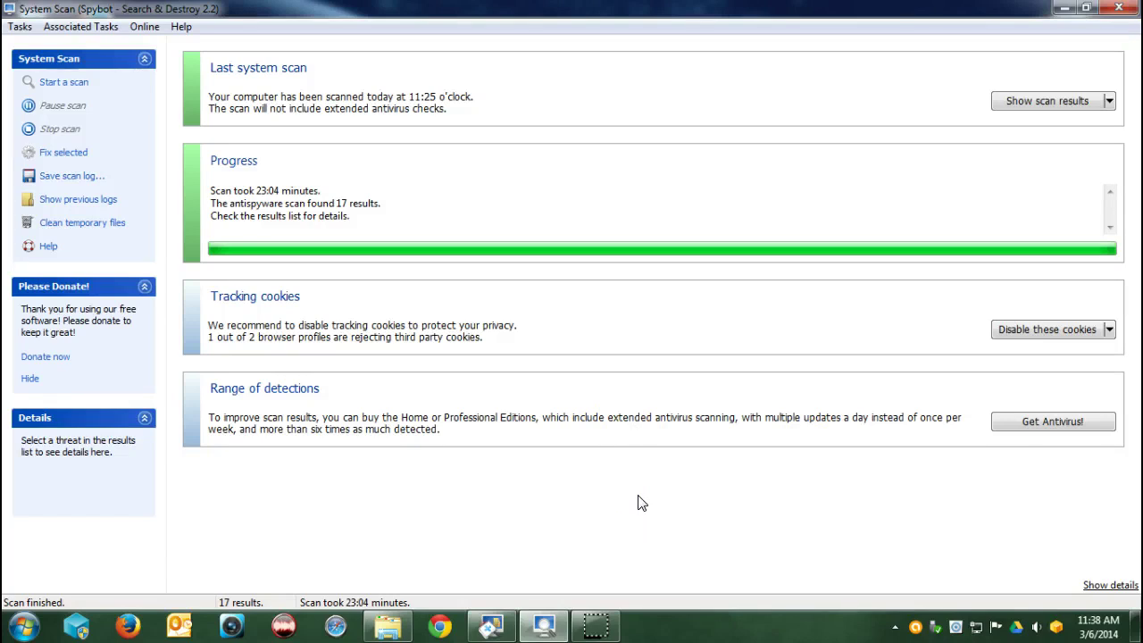
- Show the detailed list of results for the finished scan
{"action": "left_click", "coordinate": [525, 366]}
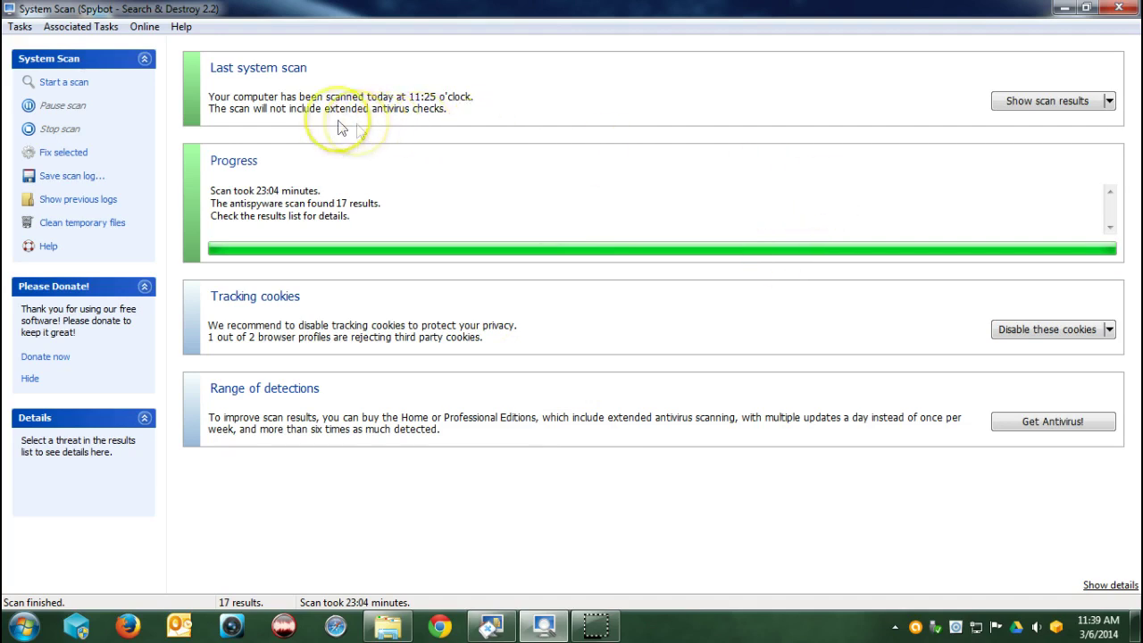
{"action": "left_click", "coordinate": [188, 274]}
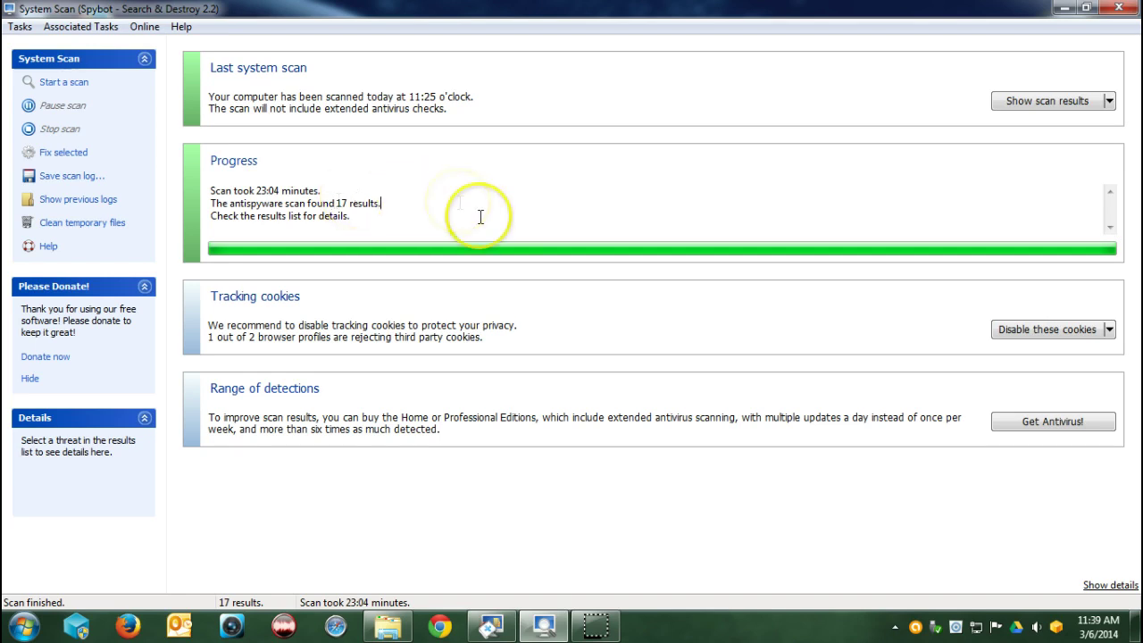
{"action": "left_click", "coordinate": [1091, 567]}
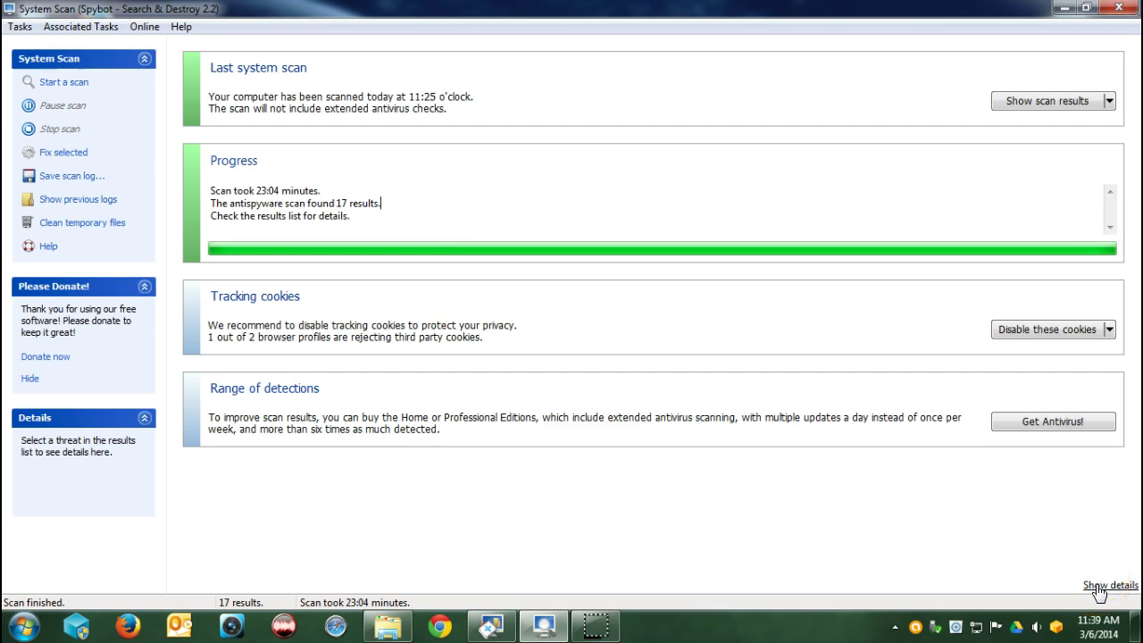
{"action": "left_click", "coordinate": [1097, 587]}
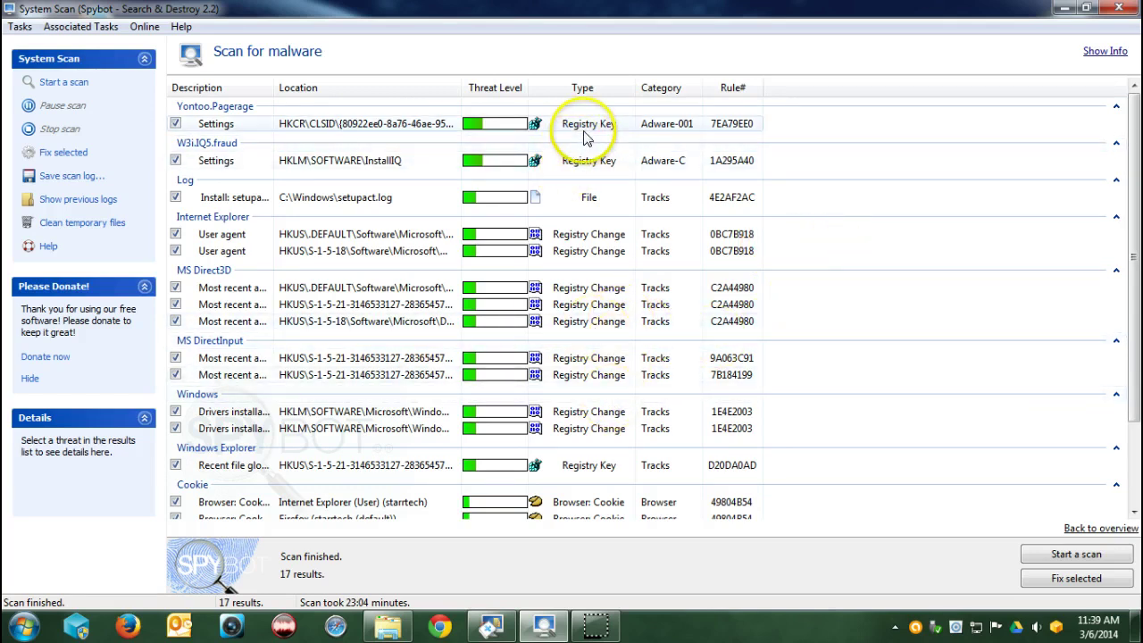
- Review the detected items from the Yontoo.Pagerage adware entry down to the browser cookie, cache and history entries
{"action": "left_click", "coordinate": [674, 66]}
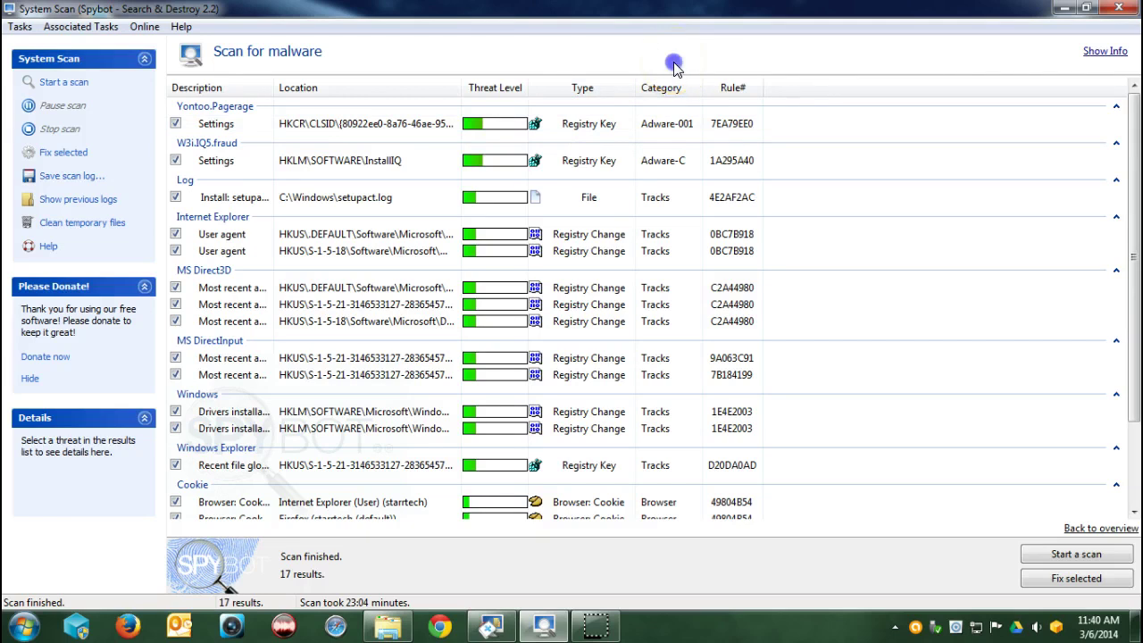
{"action": "left_click", "coordinate": [840, 118]}
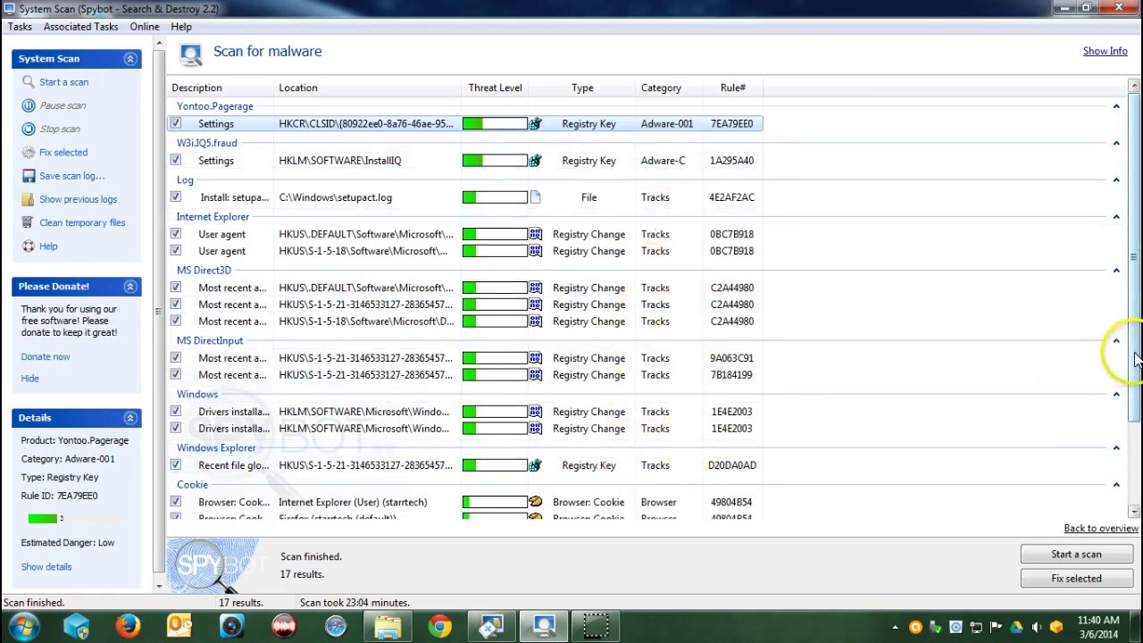
{"action": "left_click_drag", "start_coordinate": [1132, 340], "coordinate": [1130, 472]}
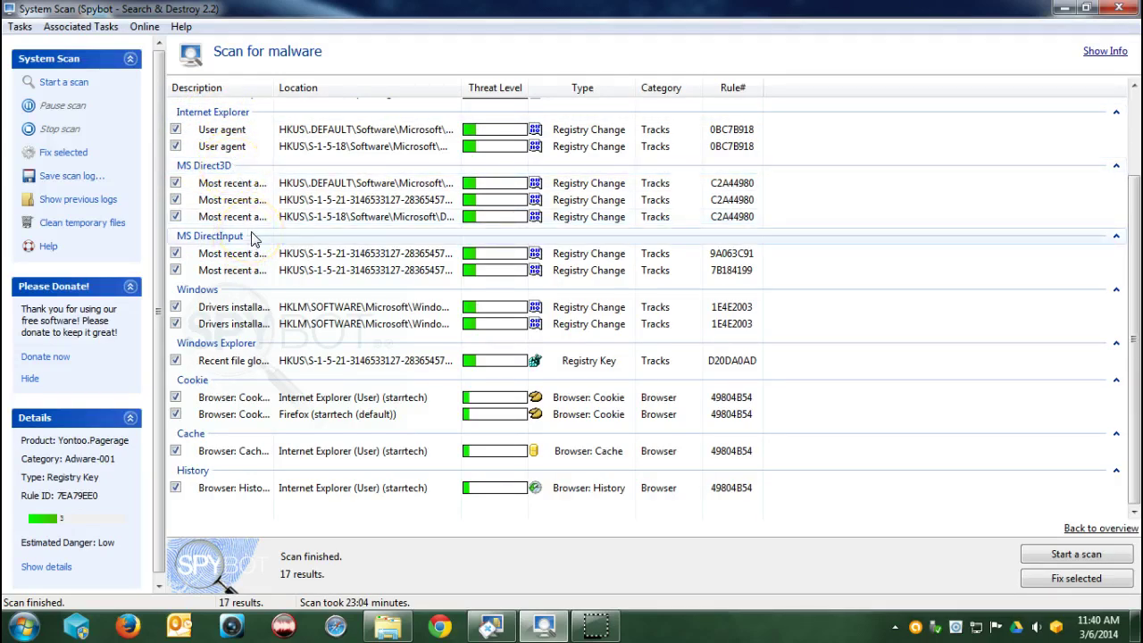
{"action": "left_click", "coordinate": [250, 288]}
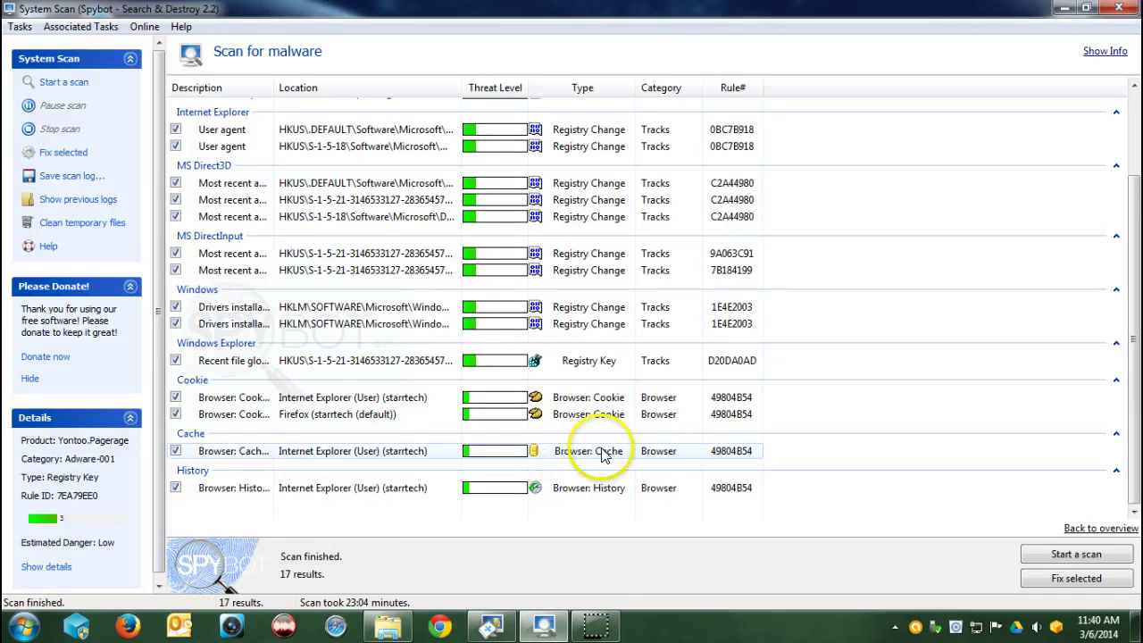
{"action": "left_click", "coordinate": [586, 516]}
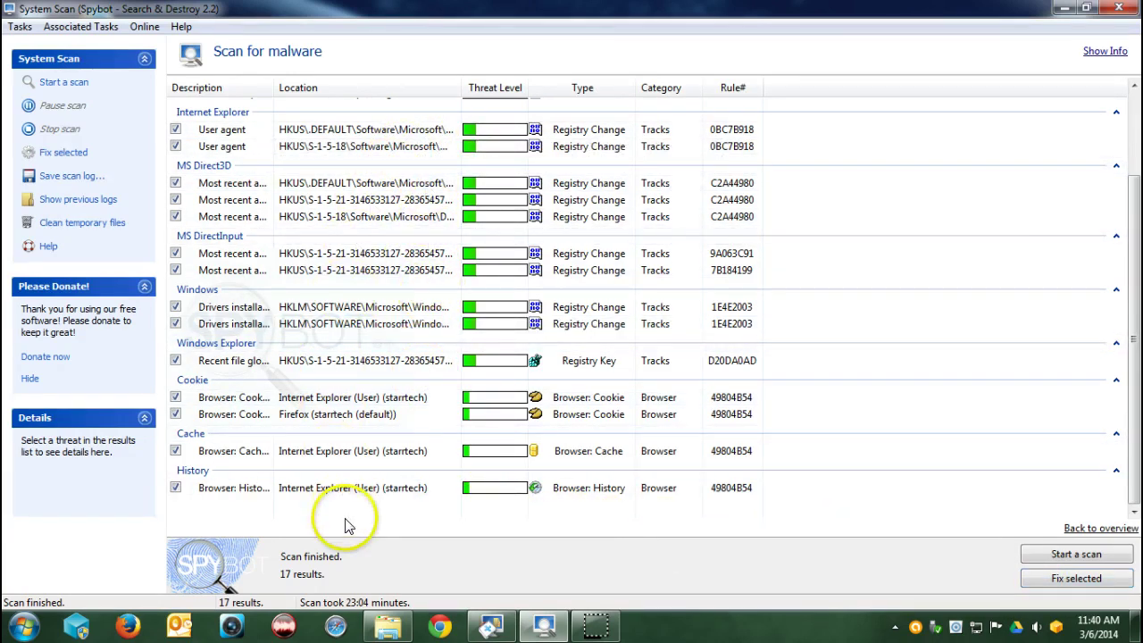
- Fix all the selected scan results and continue the cleaning with administrator privileges
{"action": "left_click", "coordinate": [995, 580]}
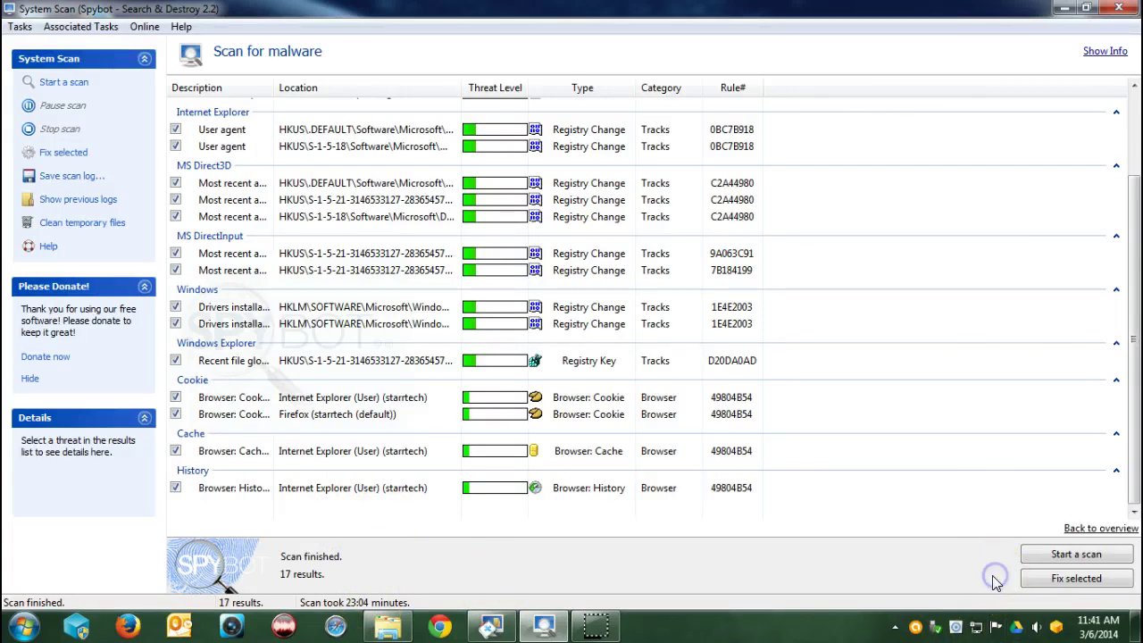
{"action": "left_click", "coordinate": [1062, 582]}
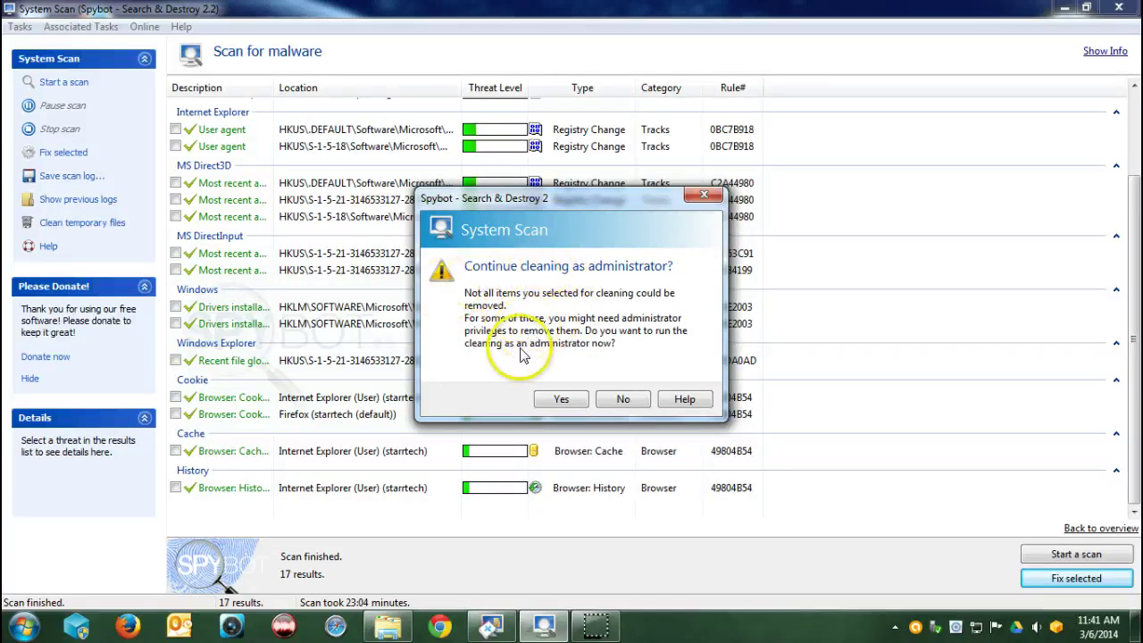
{"action": "left_click", "coordinate": [560, 399]}
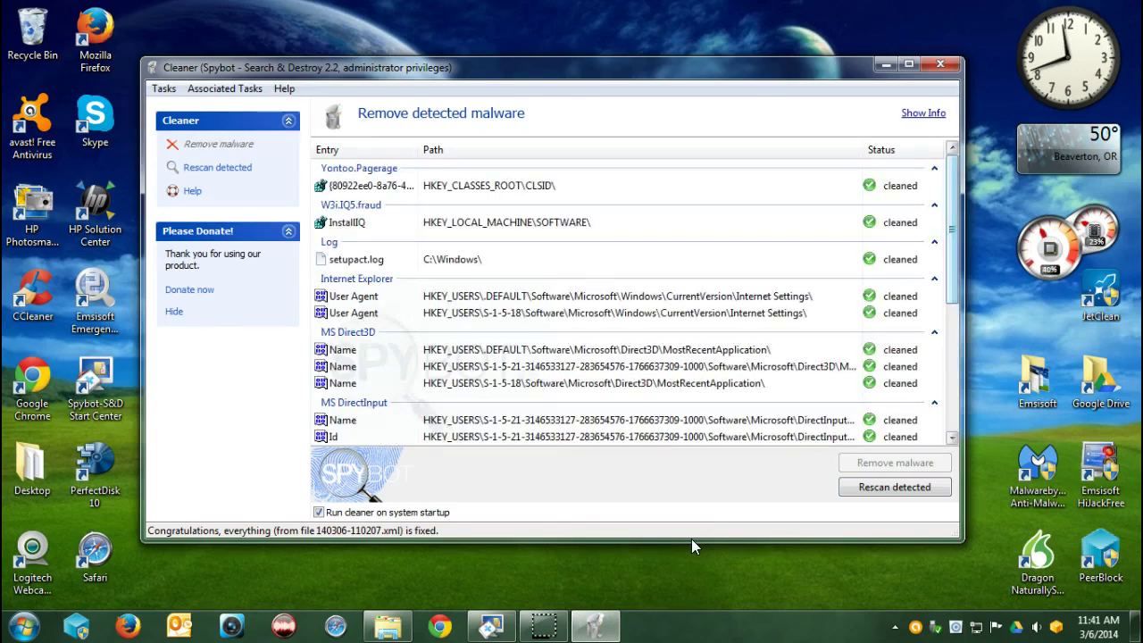
{"action": "left_click", "coordinate": [545, 625]}
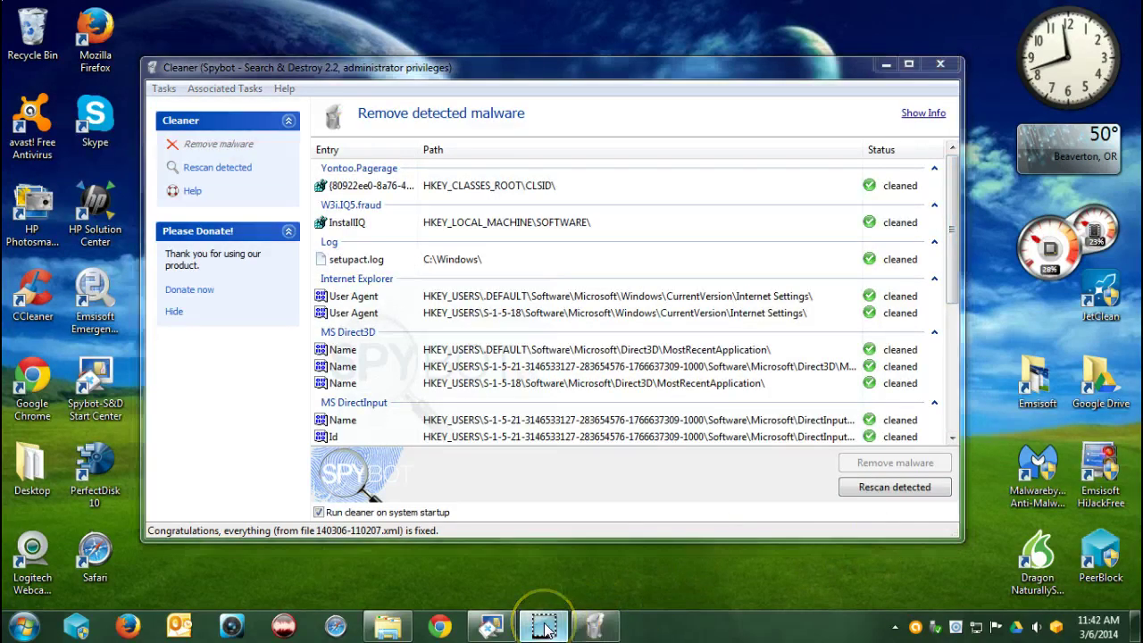